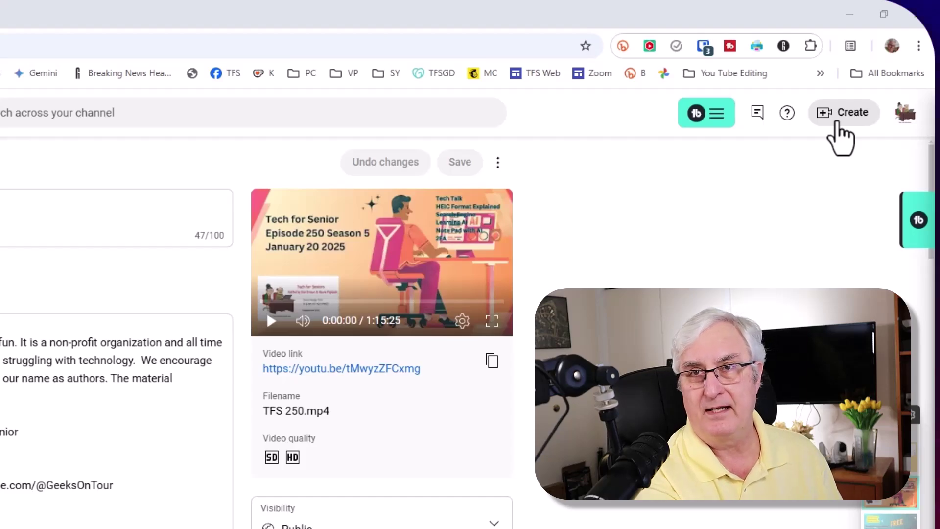
- Start a new video upload from Create > Upload videos and bring up the file picker
left_click(844, 124)
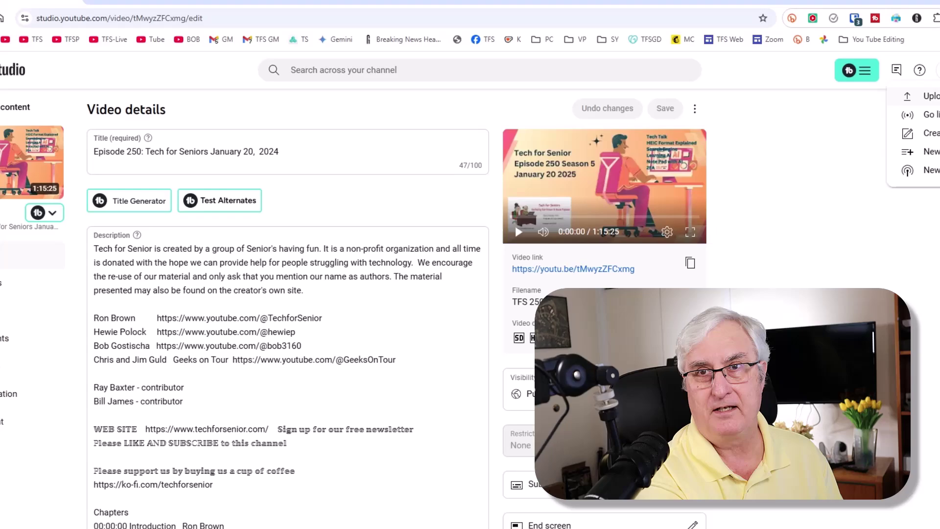
left_click(928, 96)
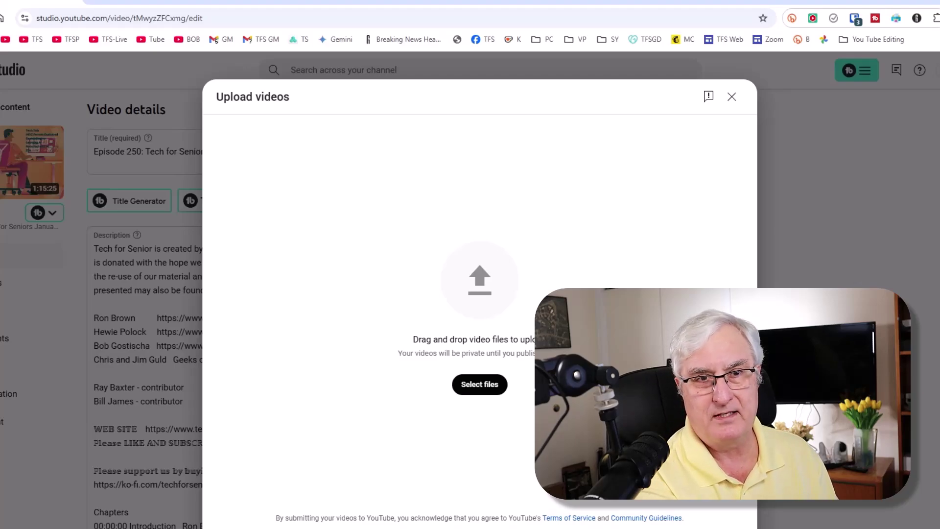
left_click(482, 387)
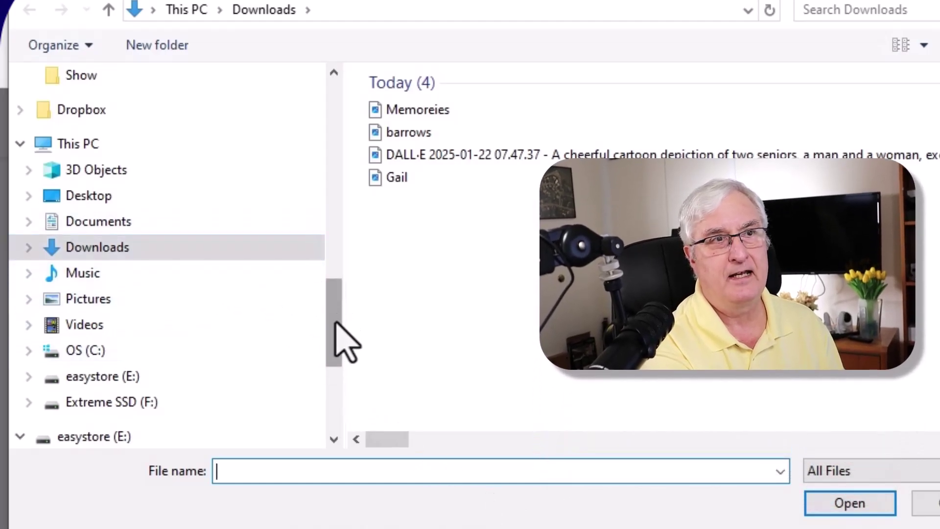
- Select the EP 1 1.15.2025 Demo file in Desktop\Searching YouTube\Video
left_click_drag(329, 316, 330, 242)
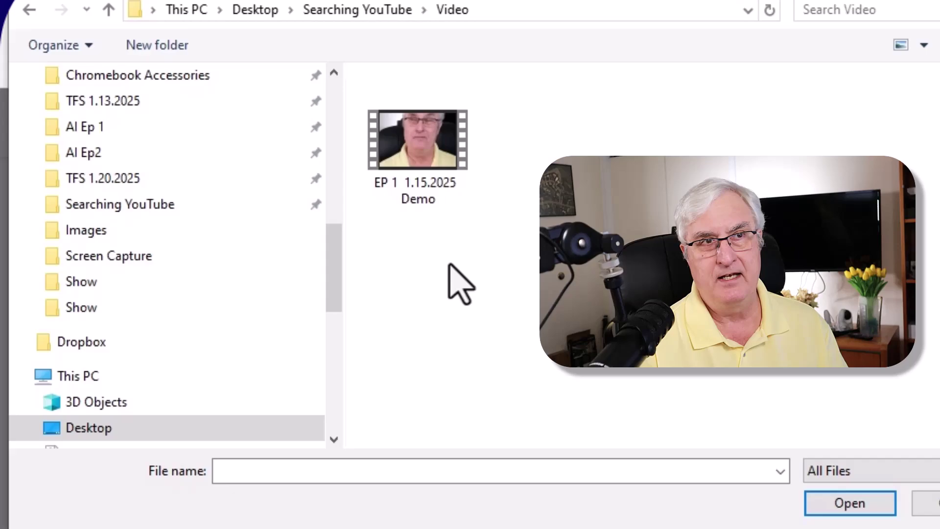
left_click(396, 147)
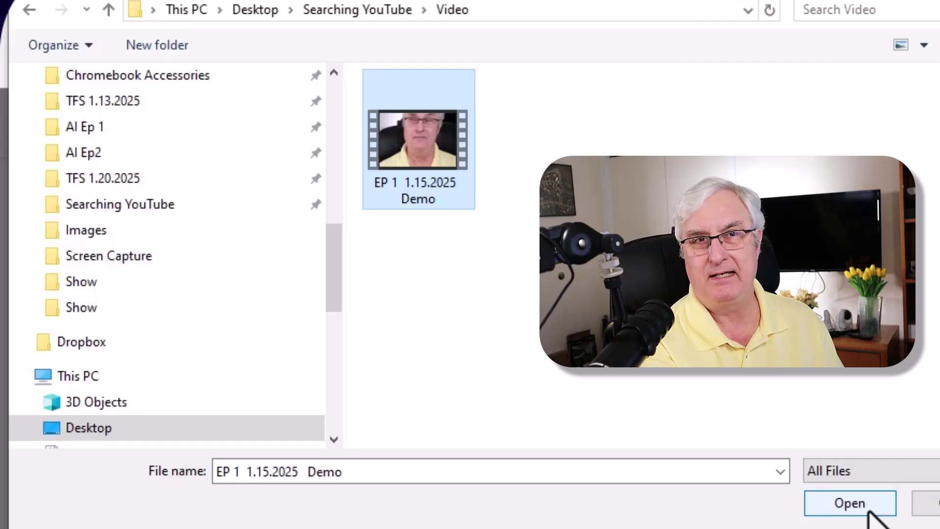
- Upload EP 1 1.15.2025 Demo.mp4 and let it save as a private draft with checks complete
left_click(865, 507)
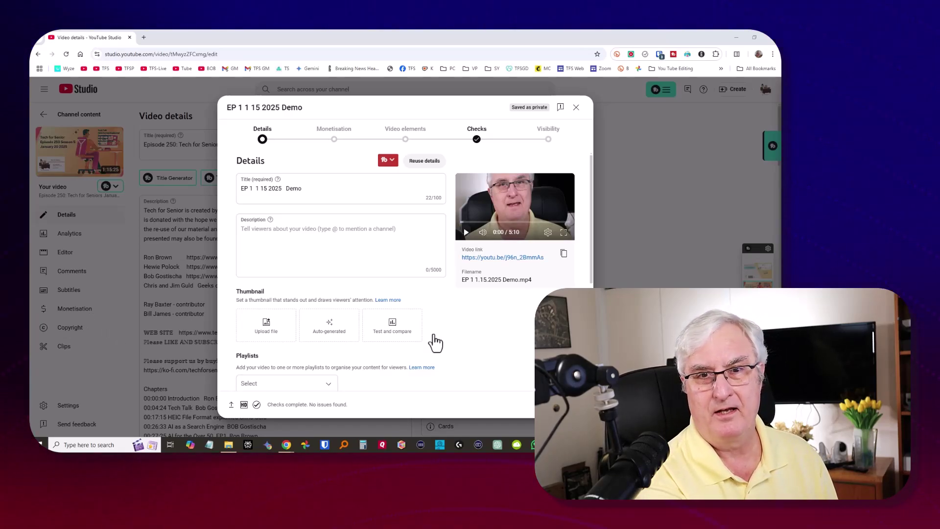
- Close the upload as a draft and scroll Episode 250's description to its nine-entry Chapters list
left_click(576, 107)
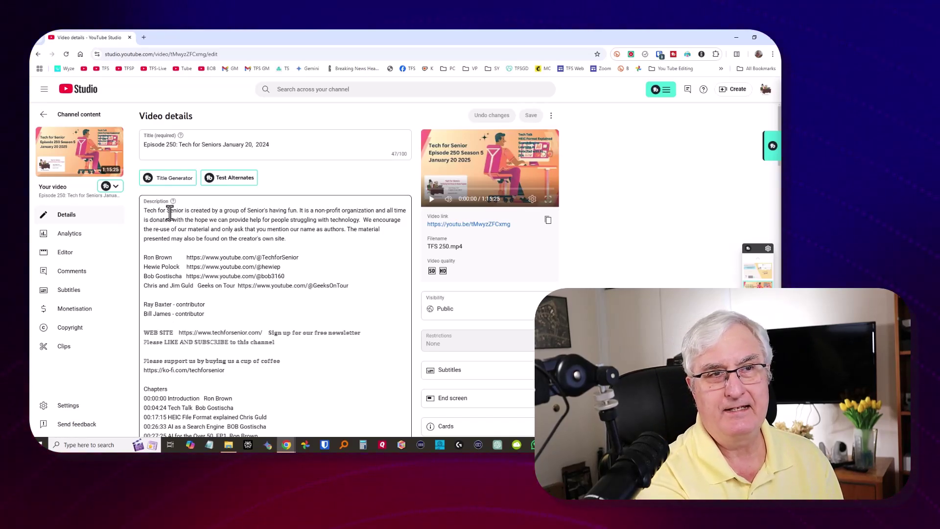
scroll(170, 214, "down", 3)
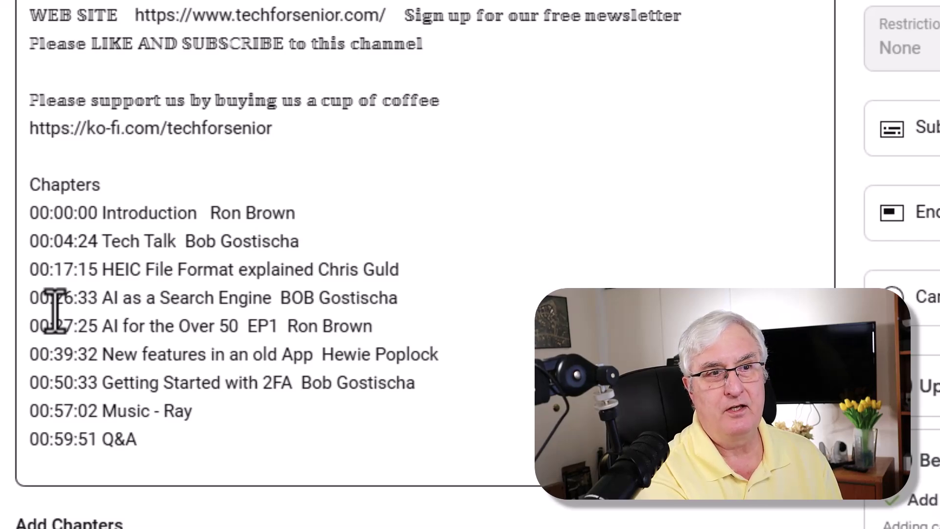
scroll(227, 269, "down", 2)
scroll(227, 269, "down", 1)
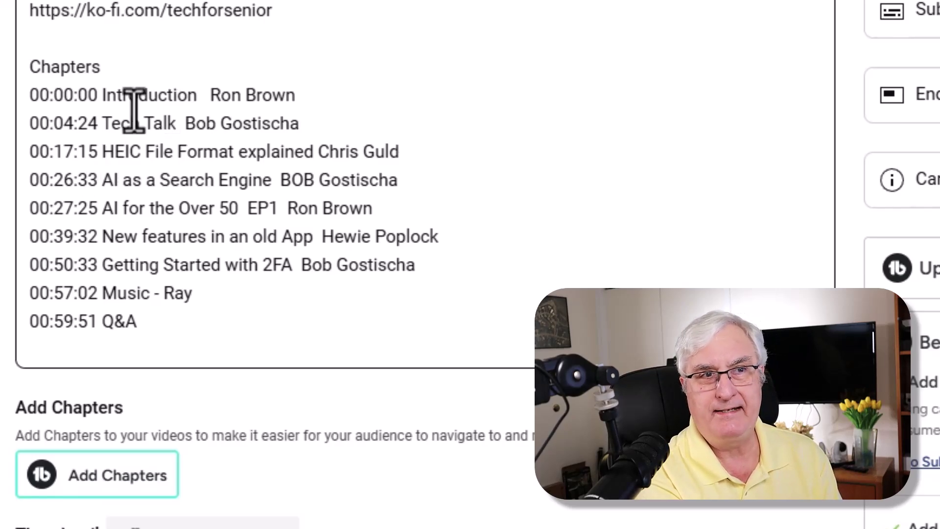
scroll(180, 132, "down", 3)
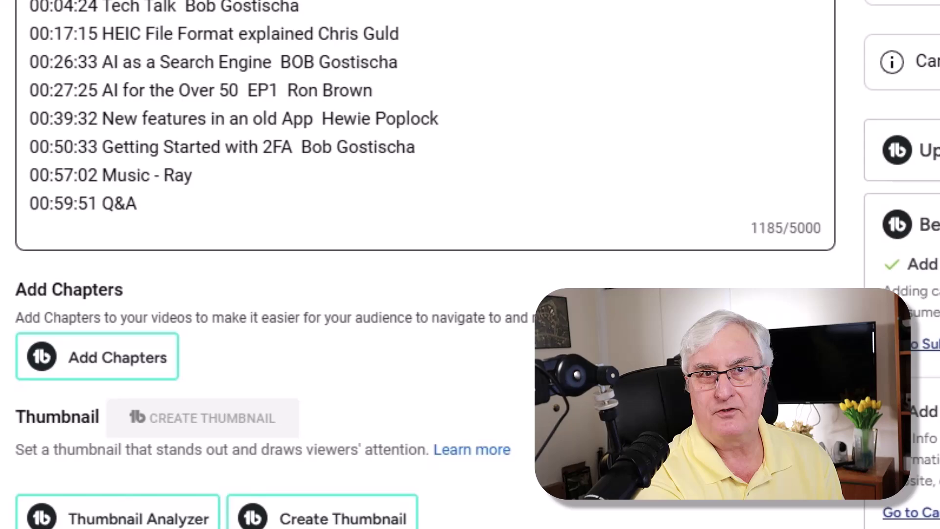
scroll(397, 76, "down", 2)
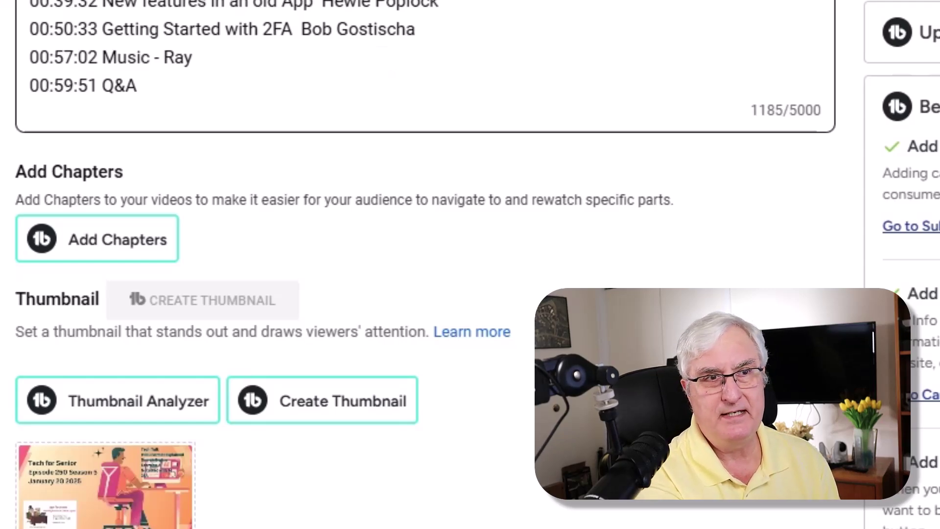
scroll(375, 31, "down", 5)
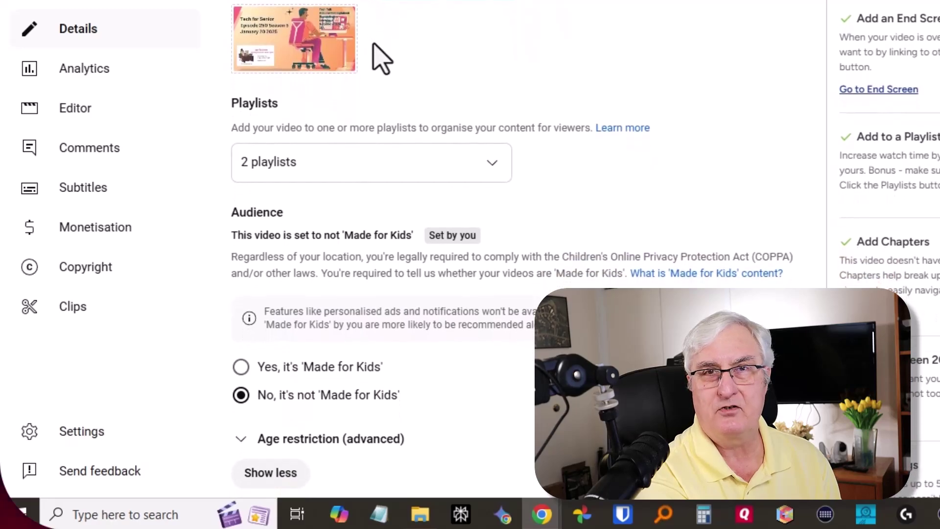
scroll(382, 57, "down", 1)
scroll(382, 57, "down", 1)
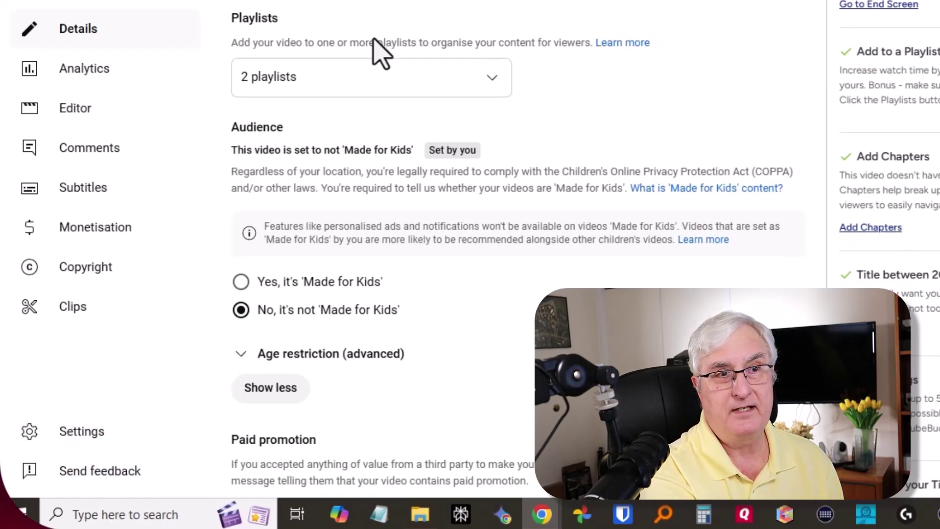
scroll(380, 51, "down", 5)
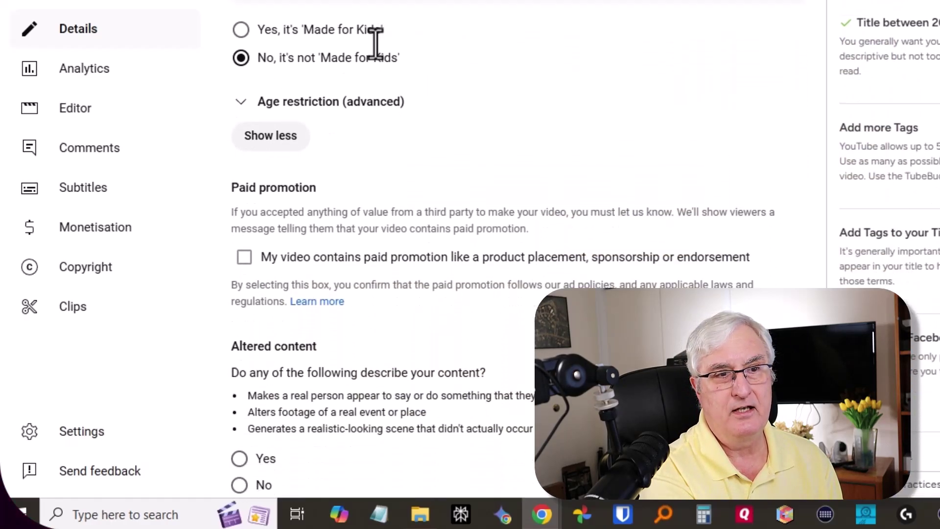
scroll(375, 43, "down", 10)
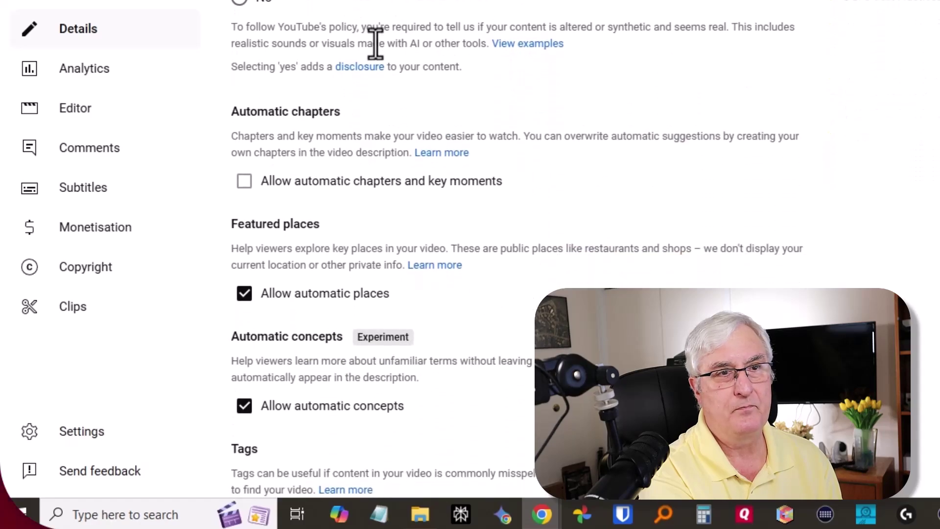
scroll(375, 43, "down", 2)
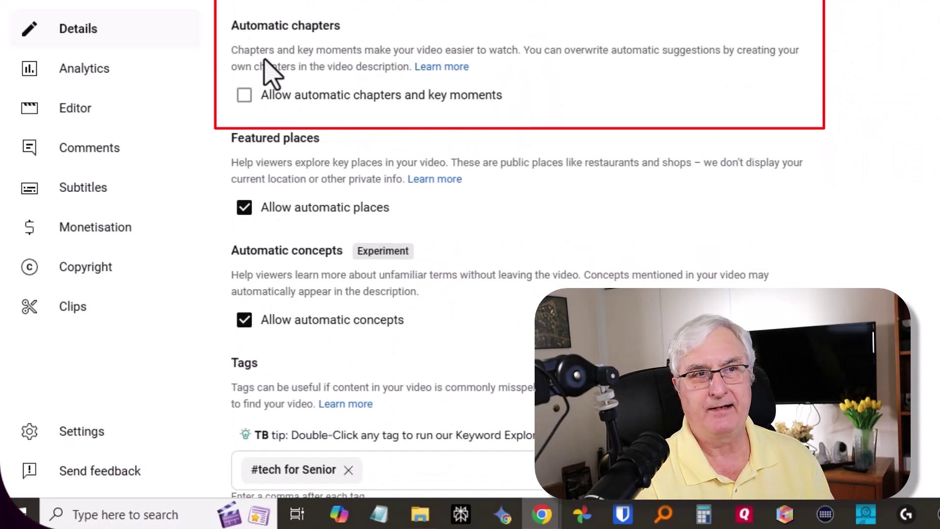
left_click(245, 95)
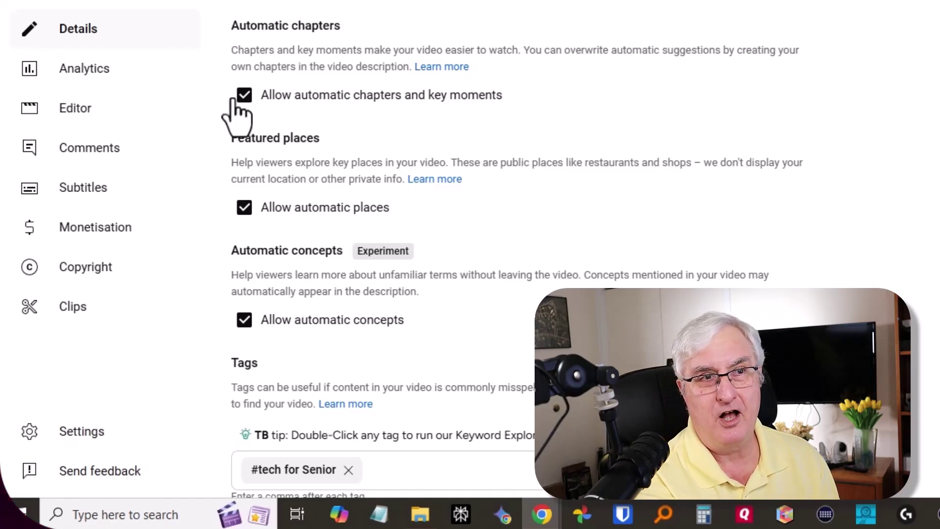
left_click(252, 96)
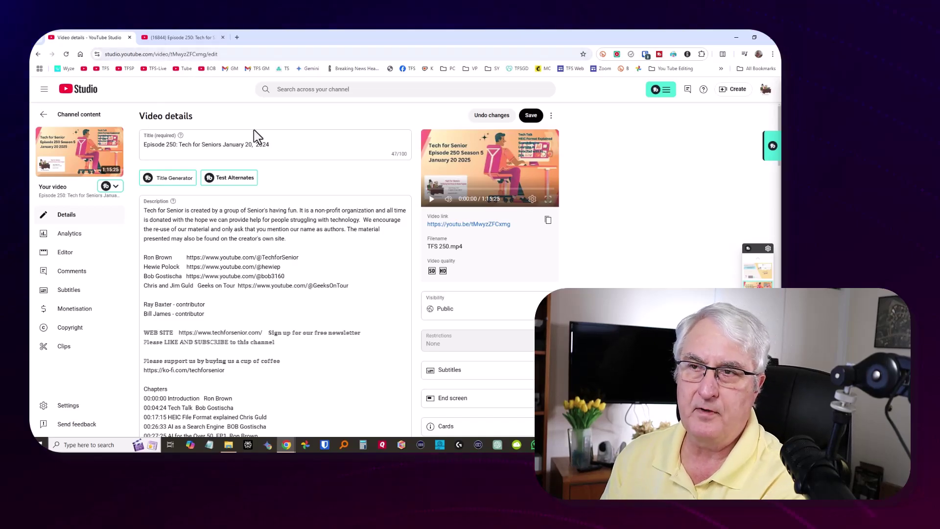
- On the Episode 250 watch page, jump to the 00:39:32 'New features in an old App' chapter
mouse_move(81, 141)
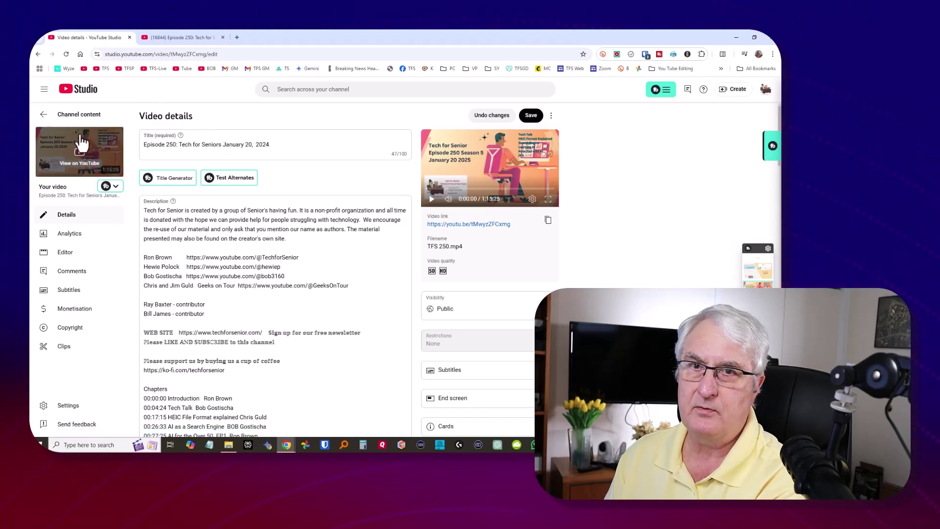
left_click(181, 37)
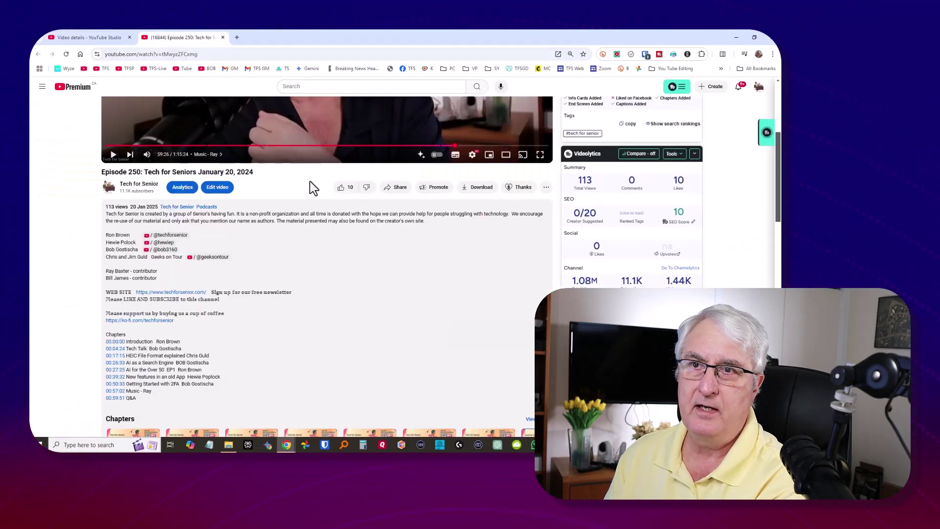
scroll(306, 204, "up", 2)
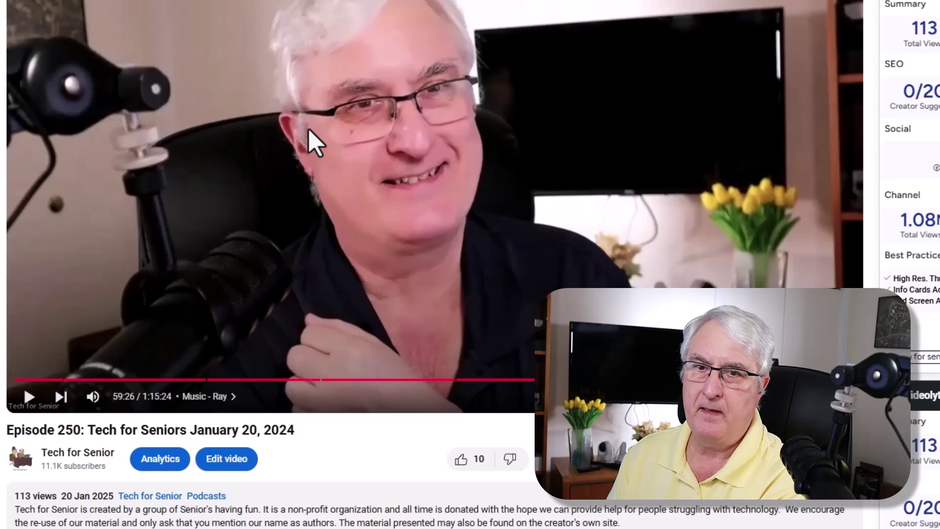
scroll(359, 138, "down", 8)
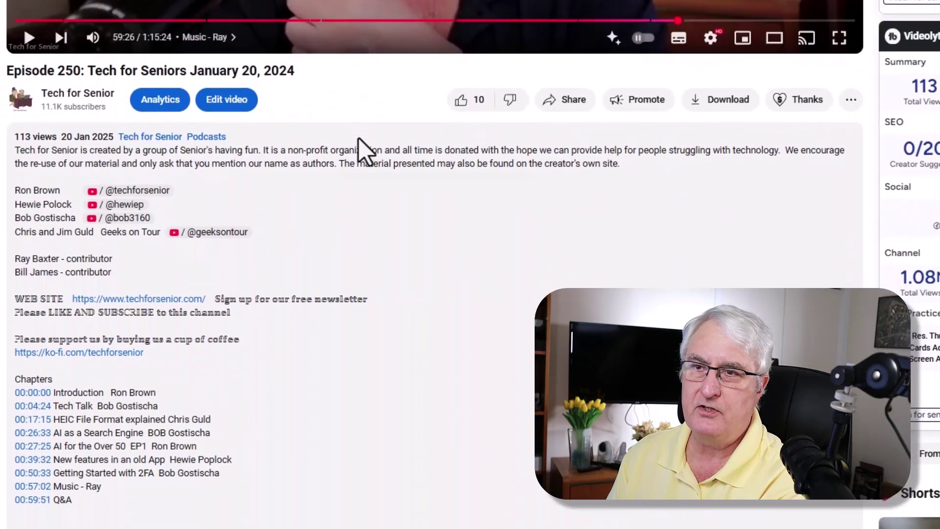
scroll(360, 138, "down", 2)
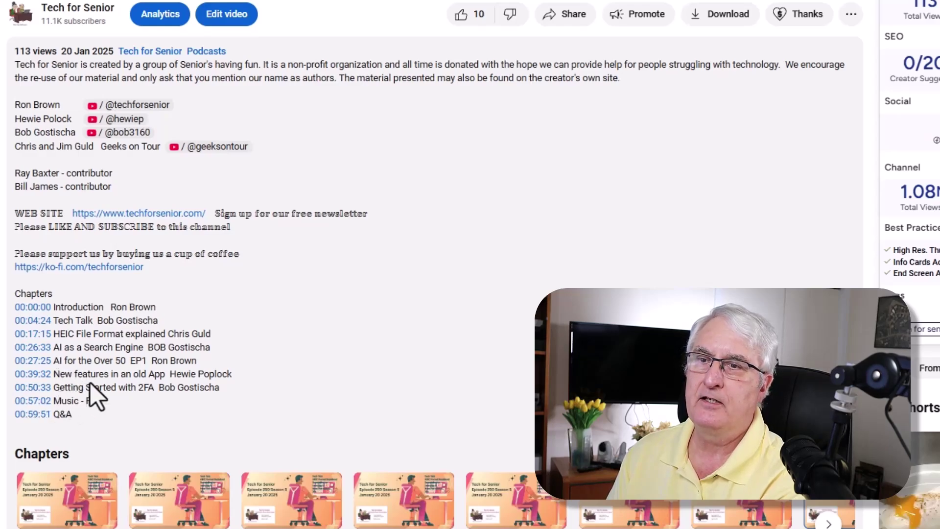
left_click(31, 374)
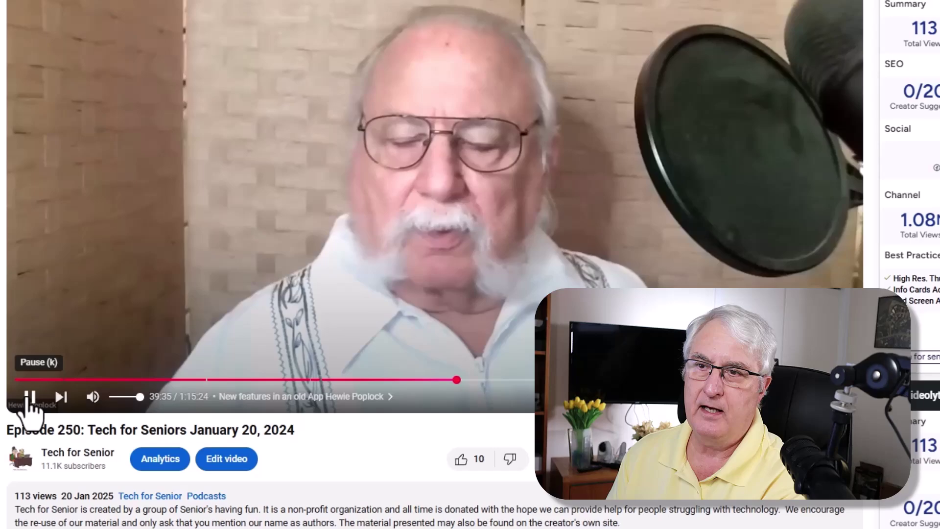
- Pause the video and seek from 39:32 to 40:15, the Zoom Functionality slide
left_click(29, 396)
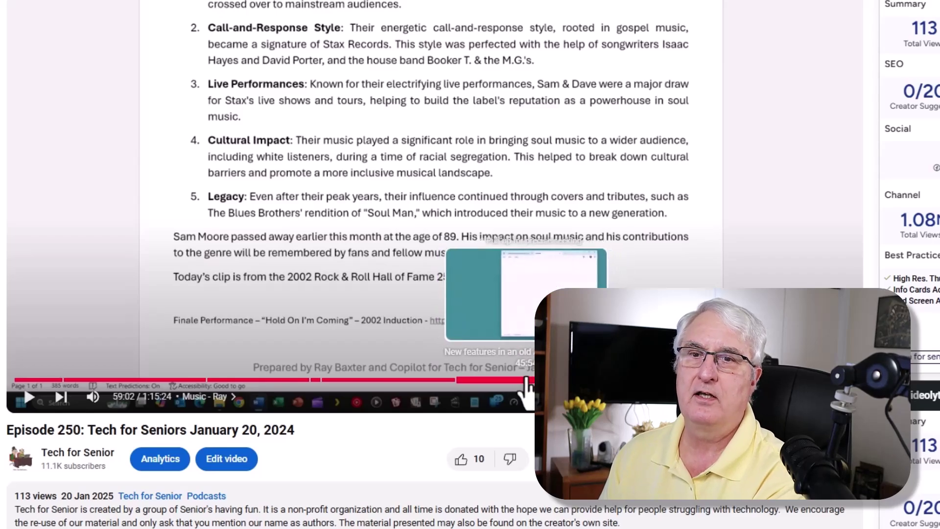
left_click(456, 380)
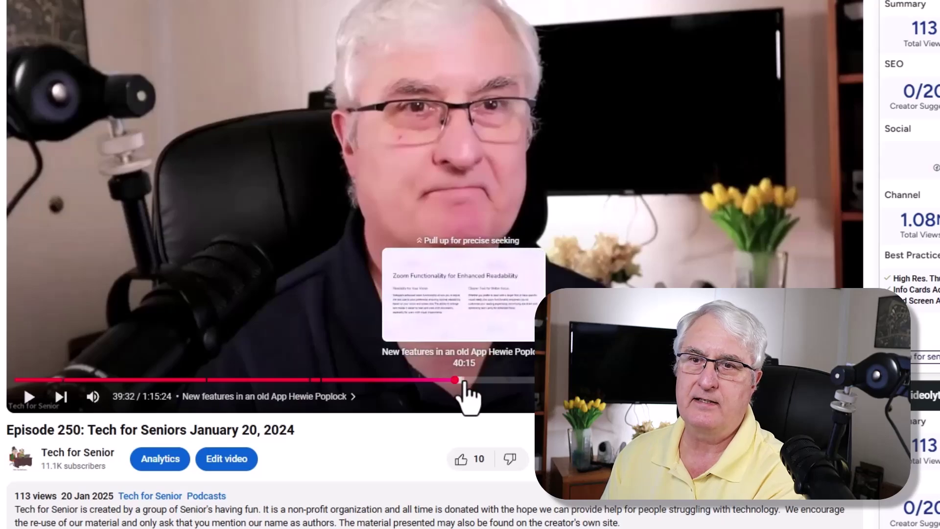
left_click(463, 380)
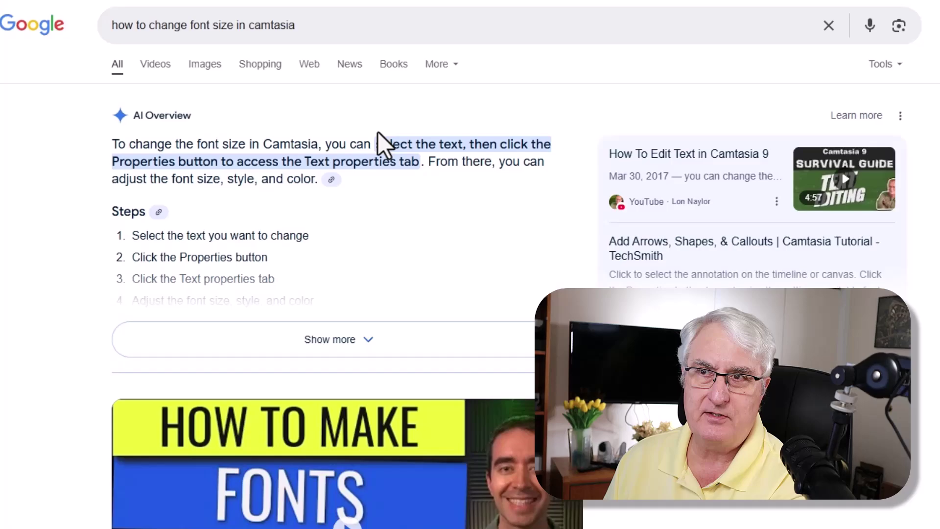
- Read through Google's AI overview on changing font size in Camtasia
scroll(377, 131, "down", 3)
scroll(378, 131, "up", 3)
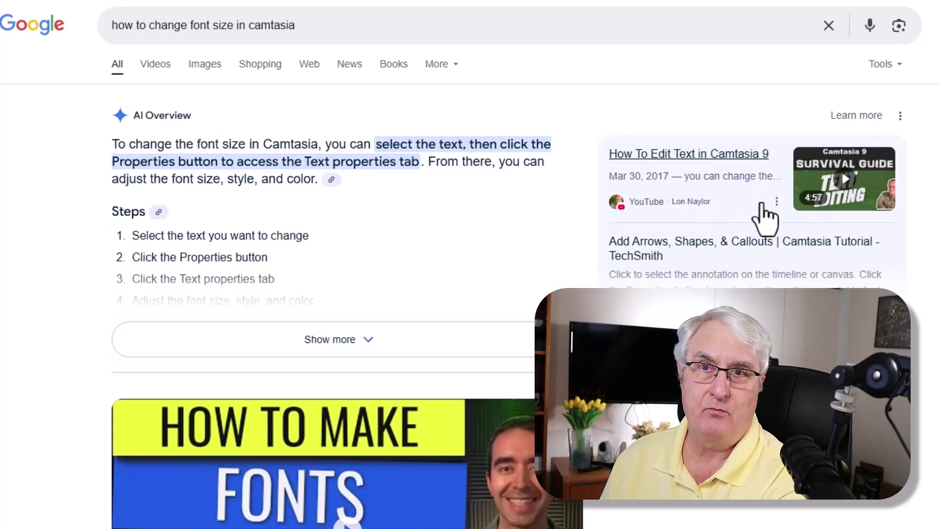
scroll(783, 208, "down", 4)
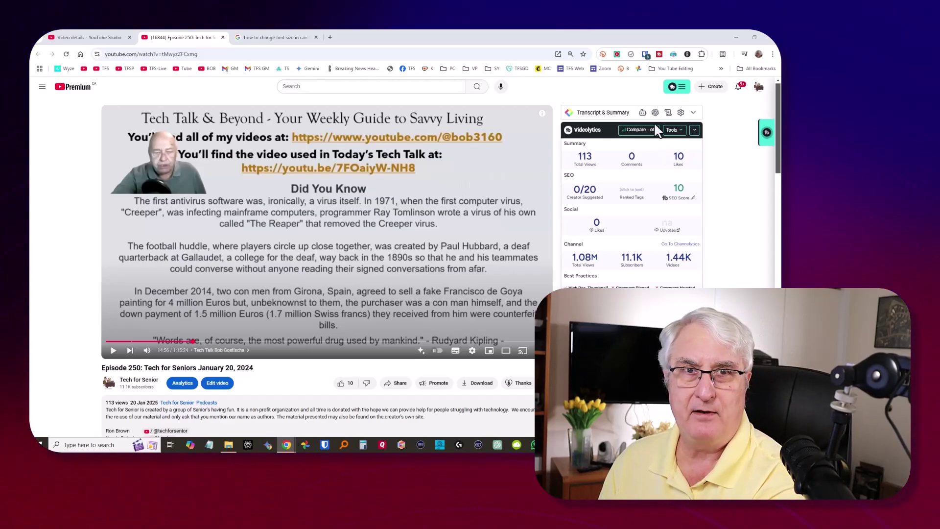
- Send the Episode 250 transcript to ChatGPT with the Videolytics 'Summarize Video (Open New Tab)' option
mouse_move(656, 114)
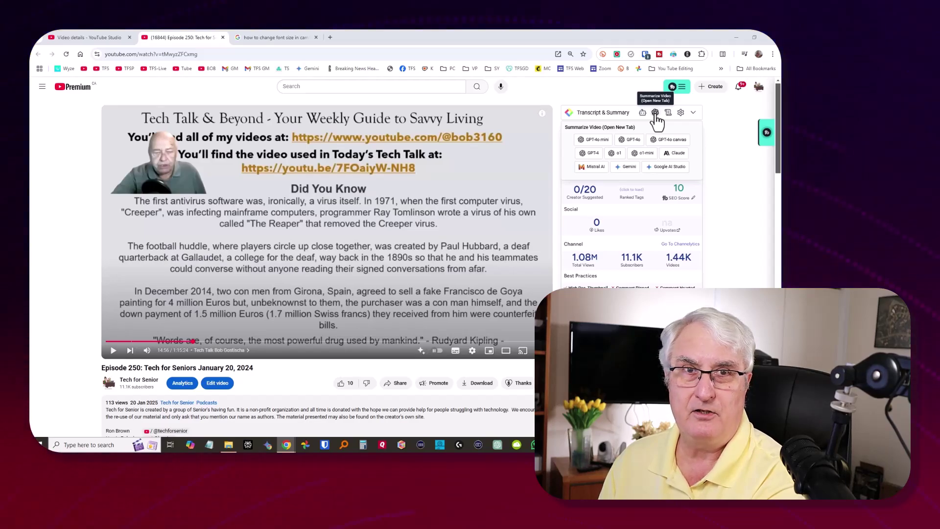
left_click(655, 115)
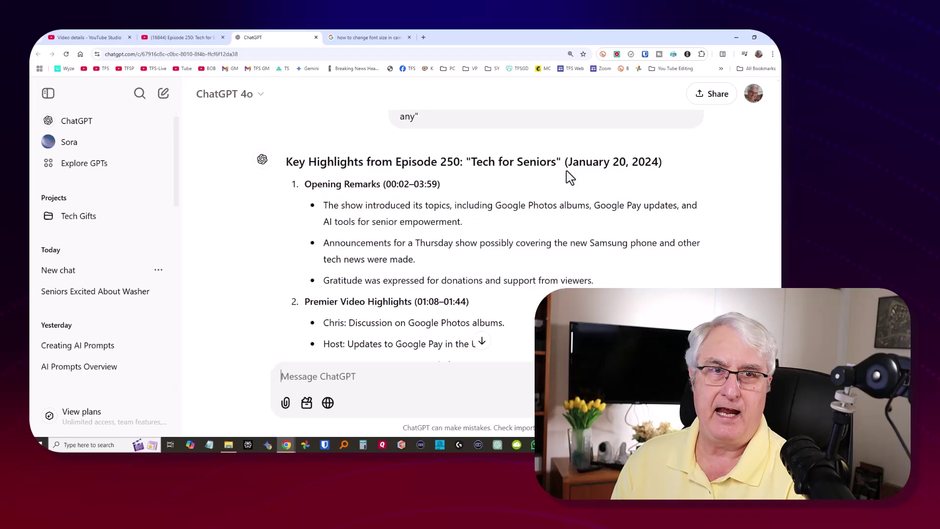
- Scroll through ChatGPT's Key Highlights summary down to Closing Remarks and the wrap-up line
scroll(547, 228, "down", 5)
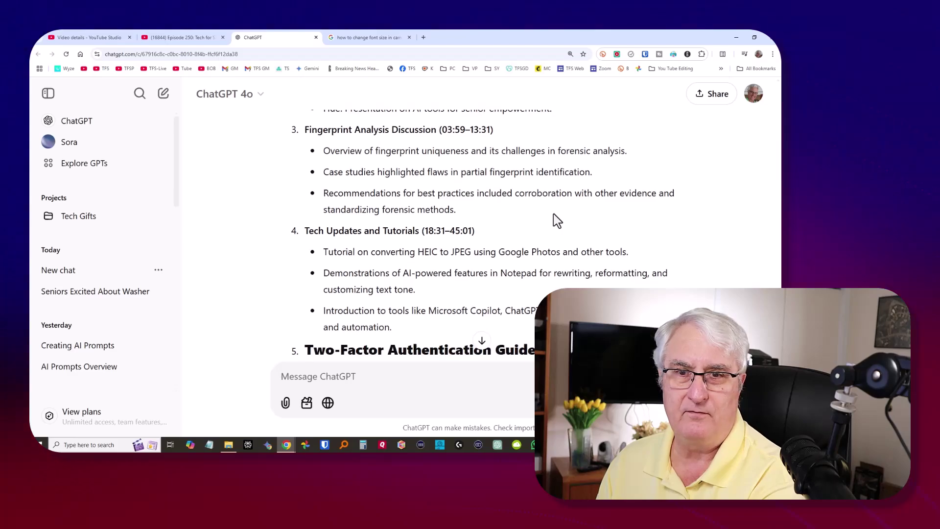
scroll(557, 220, "down", 2)
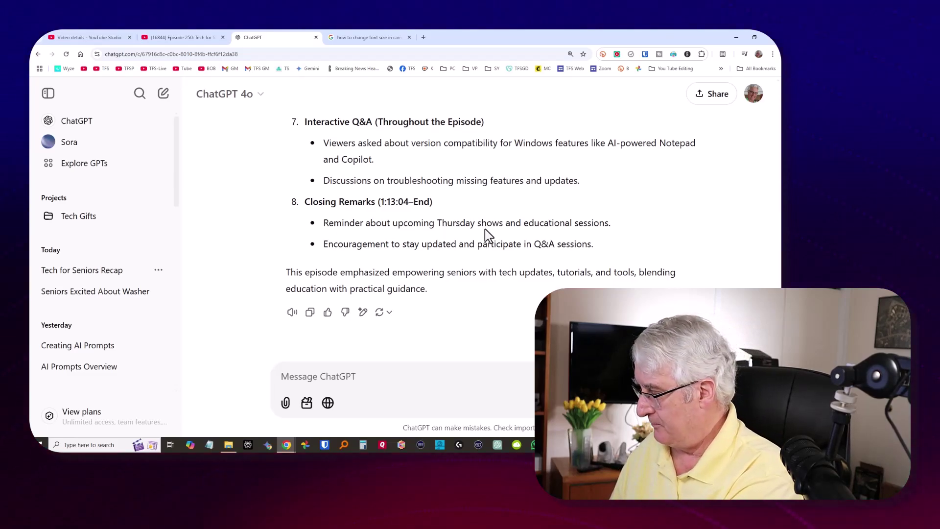
- Ask ChatGPT to 'summarize for a YouTube Description' for Episode 250
type("summariz")
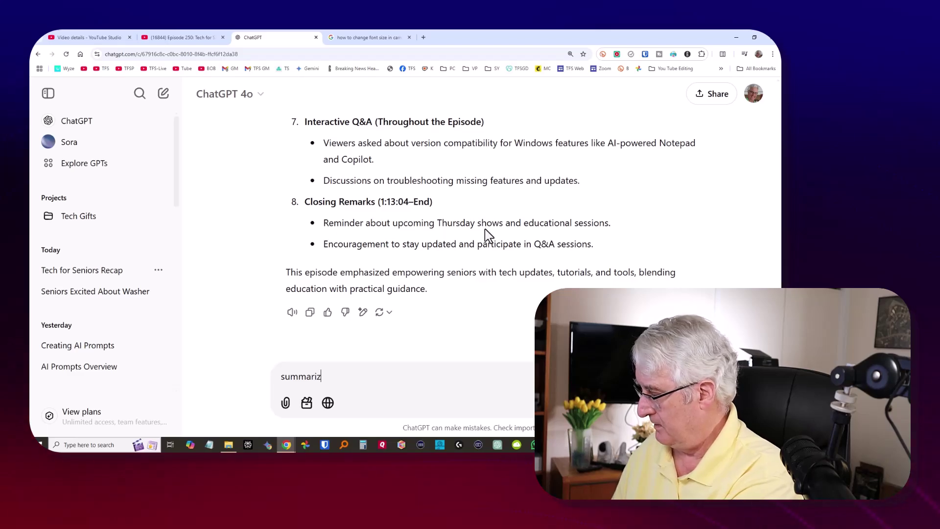
type("e for a")
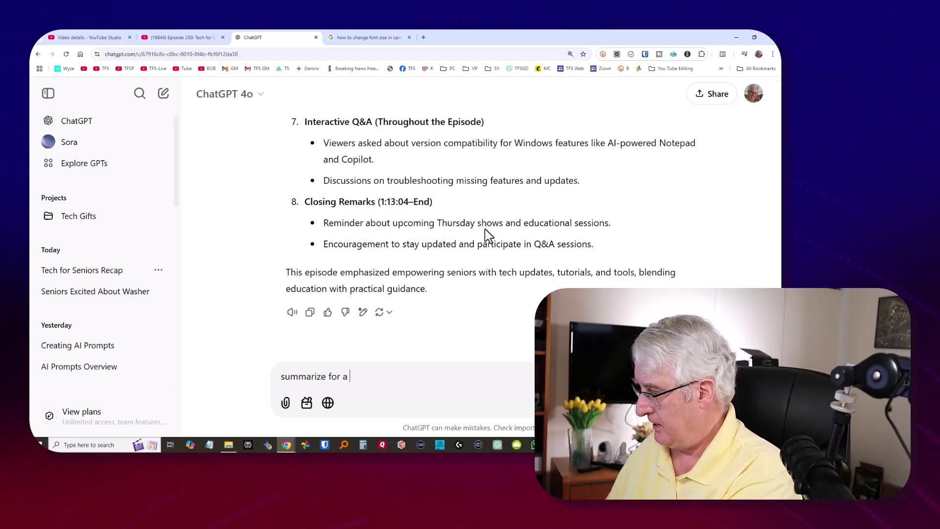
type(" YouyT")
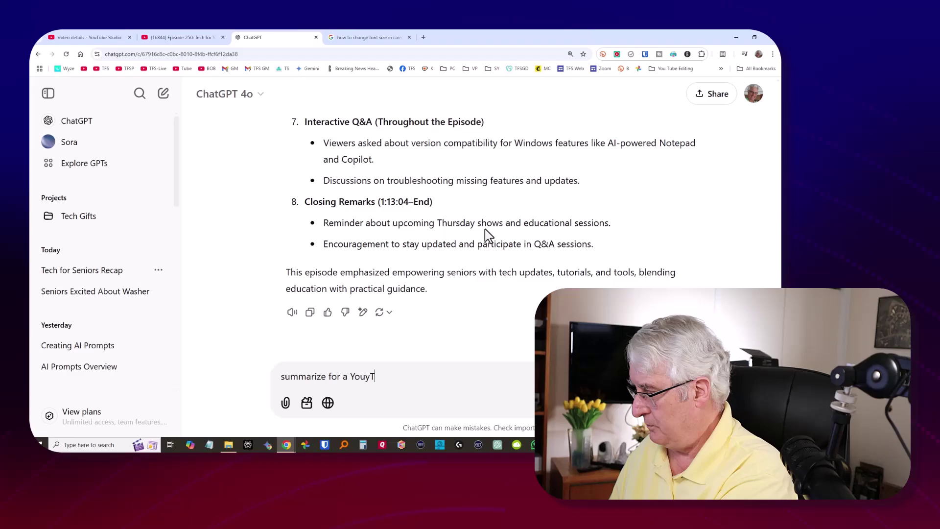
type("ube Description")
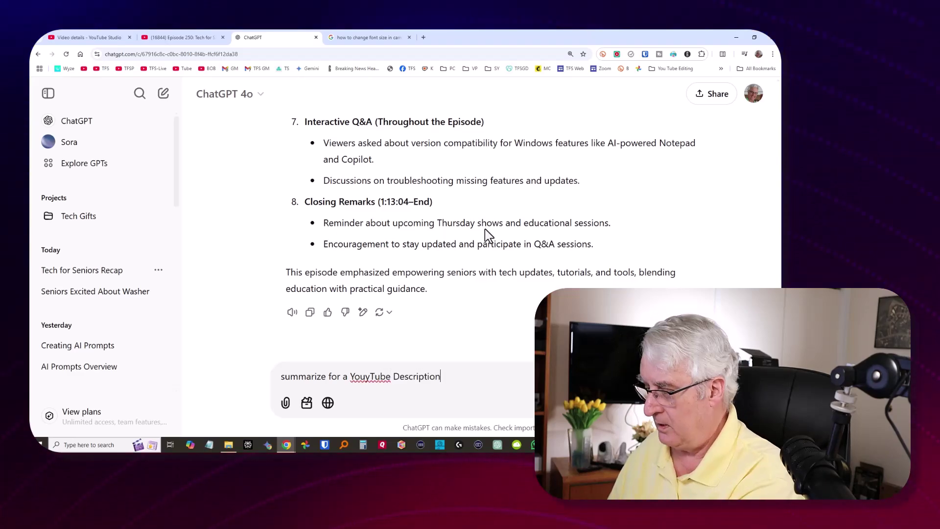
key("Return")
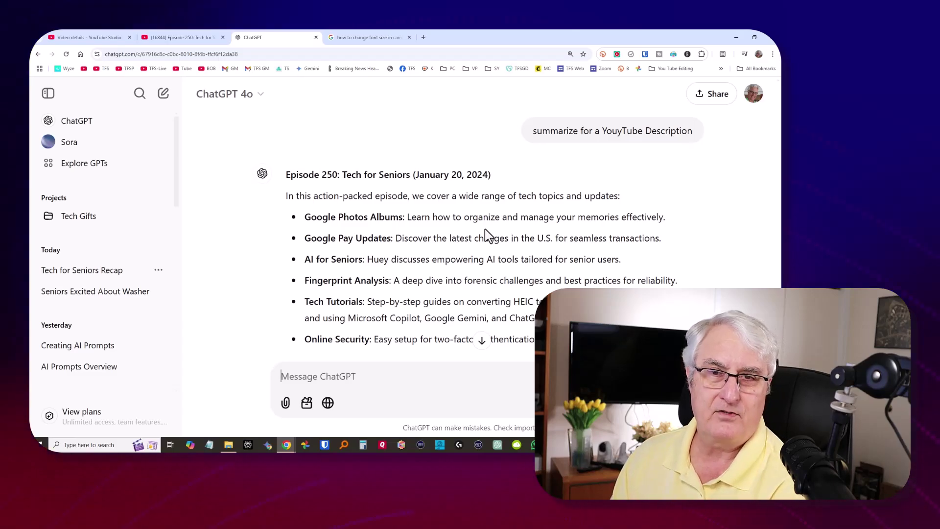
- Scroll through ChatGPT's description reply to its closing Windows-updates Q&A and like-and-subscribe line
scroll(513, 286, "down", 3)
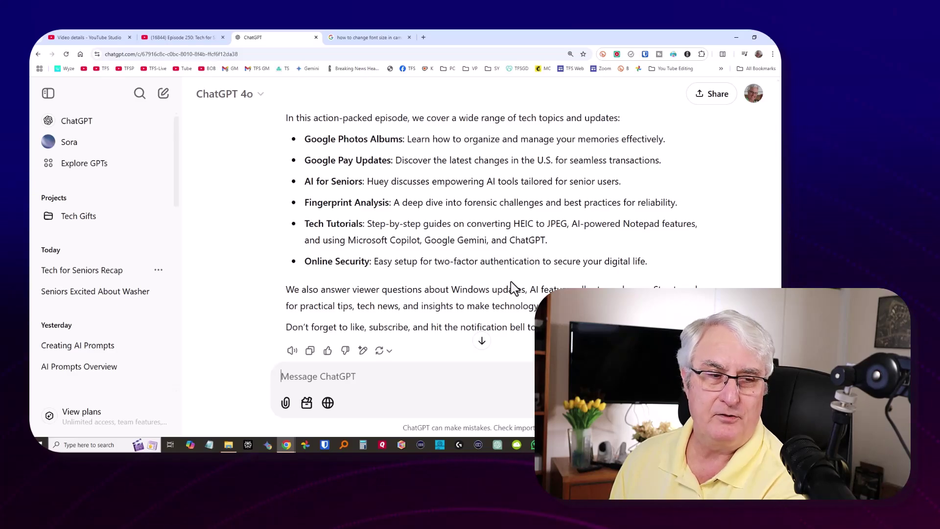
scroll(512, 284, "down", 1)
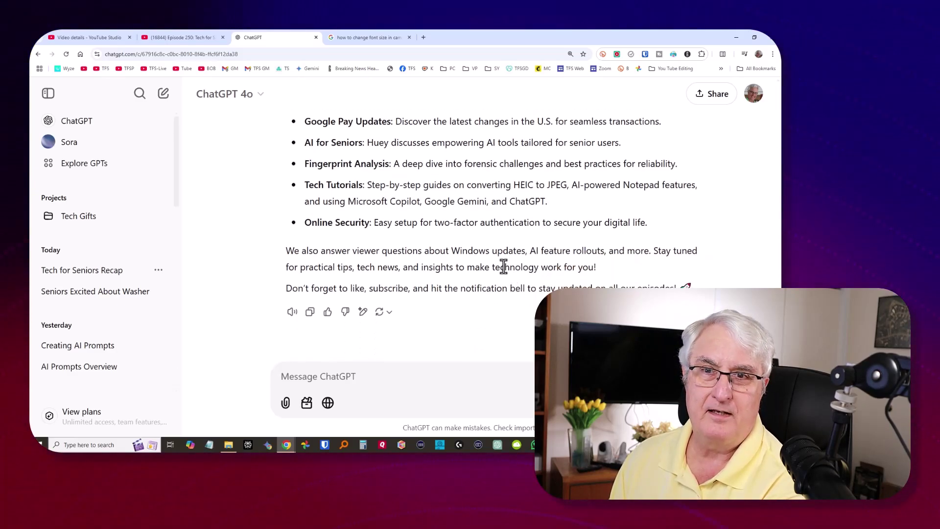